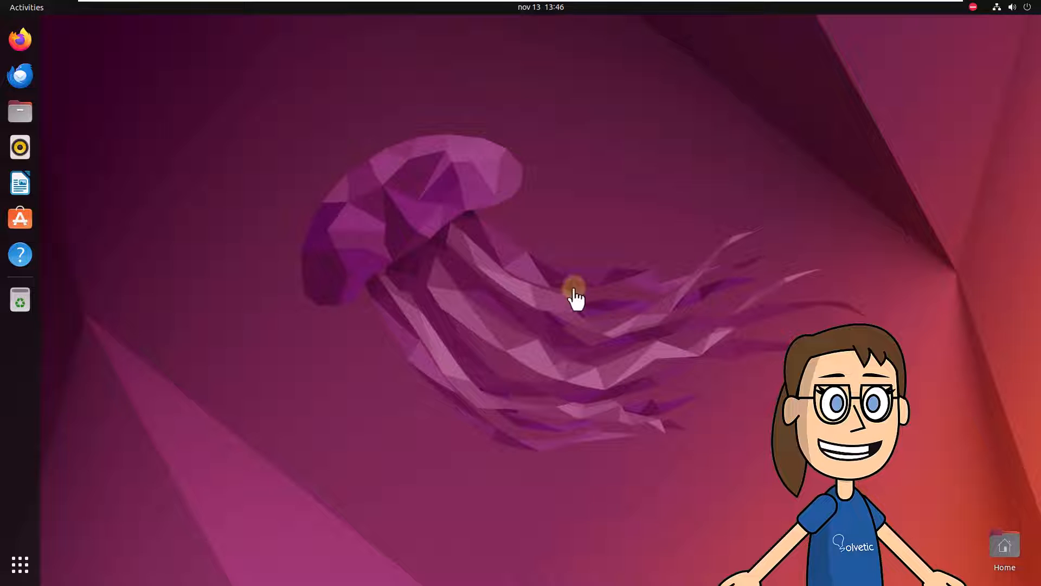
- Launch Terminal from the Activities search for 'terminal'
{"action": "left_click", "coordinate": [25, 9]}
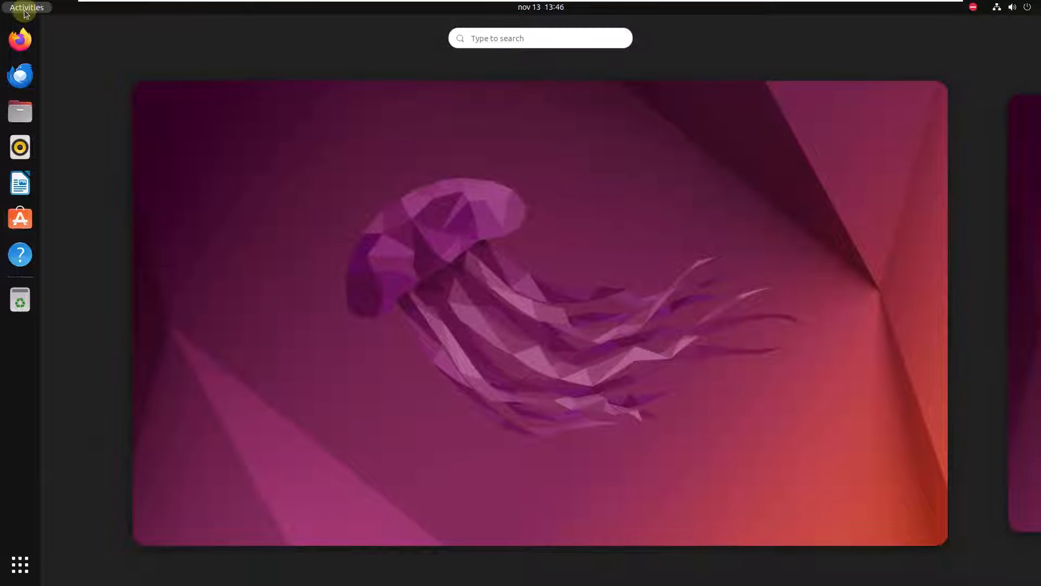
{"action": "type", "text": "terminal"}
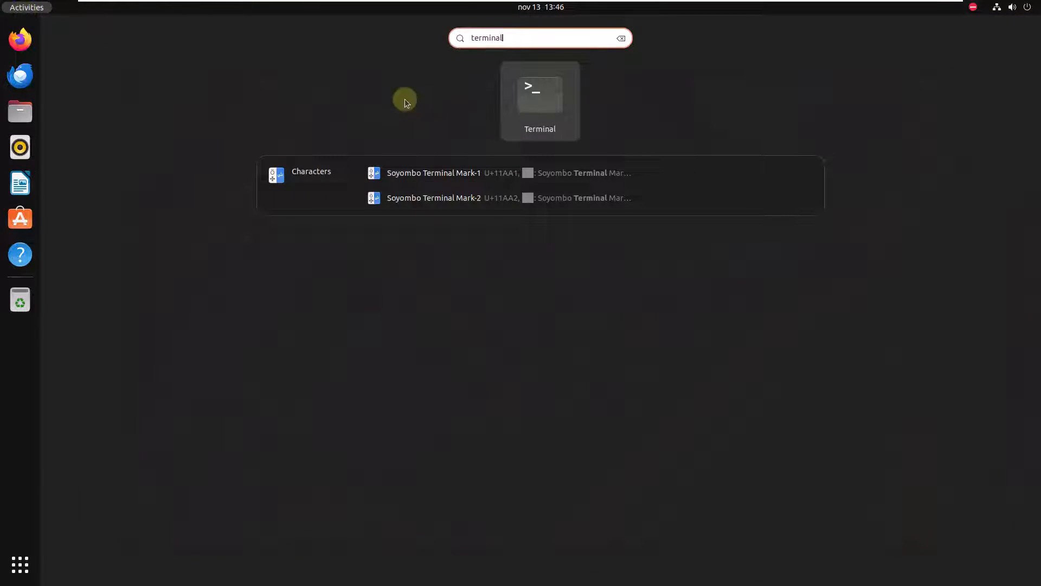
{"action": "left_click", "coordinate": [539, 103]}
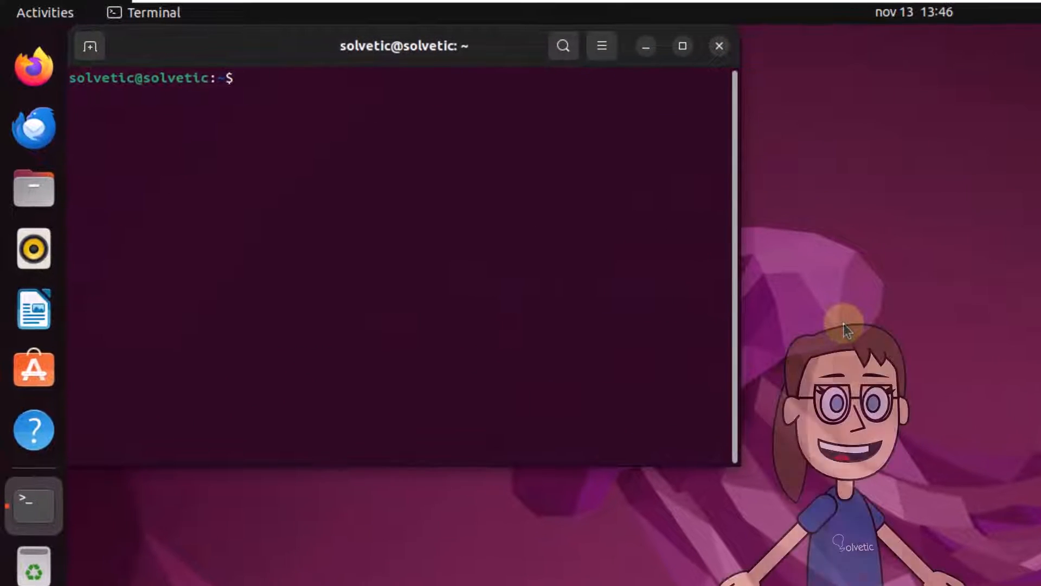
- Reset all desktop settings with 'sudo dconf reset -f /', authorise it, and clear the terminal
{"action": "type", "text": "sudo dcon"}
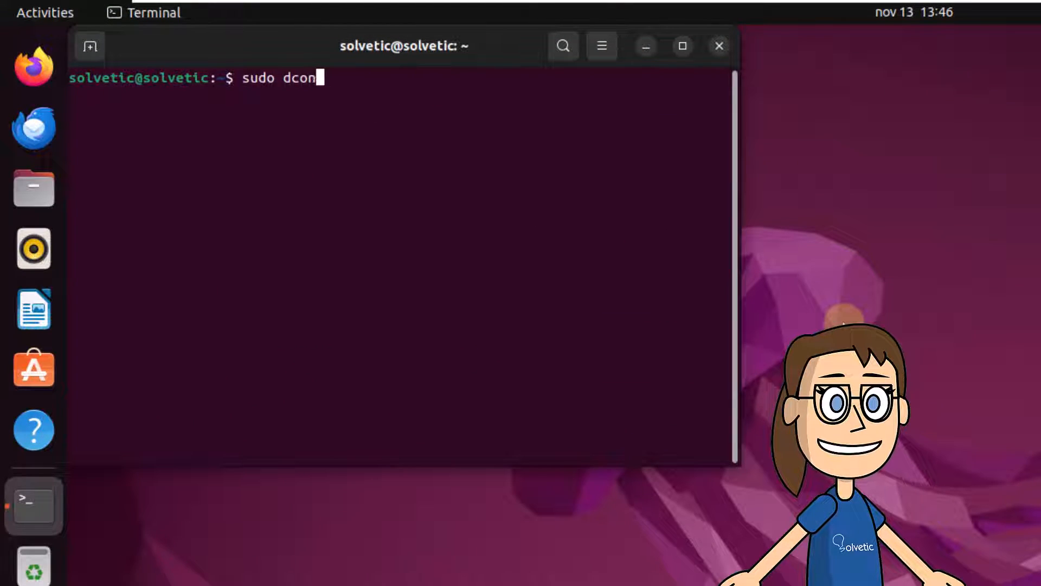
{"action": "type", "text": "f reset"}
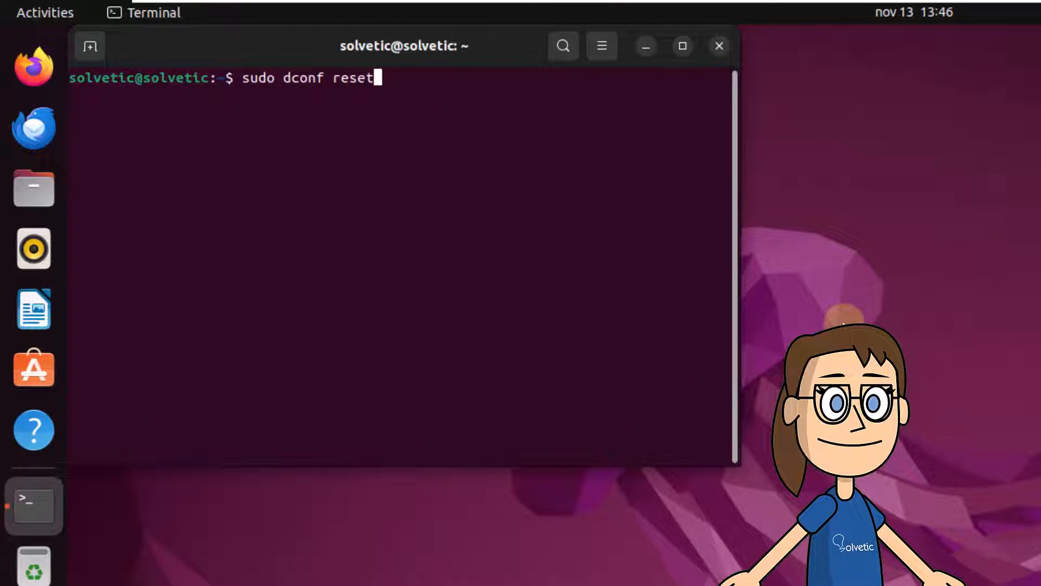
{"action": "type", "text": " -f"}
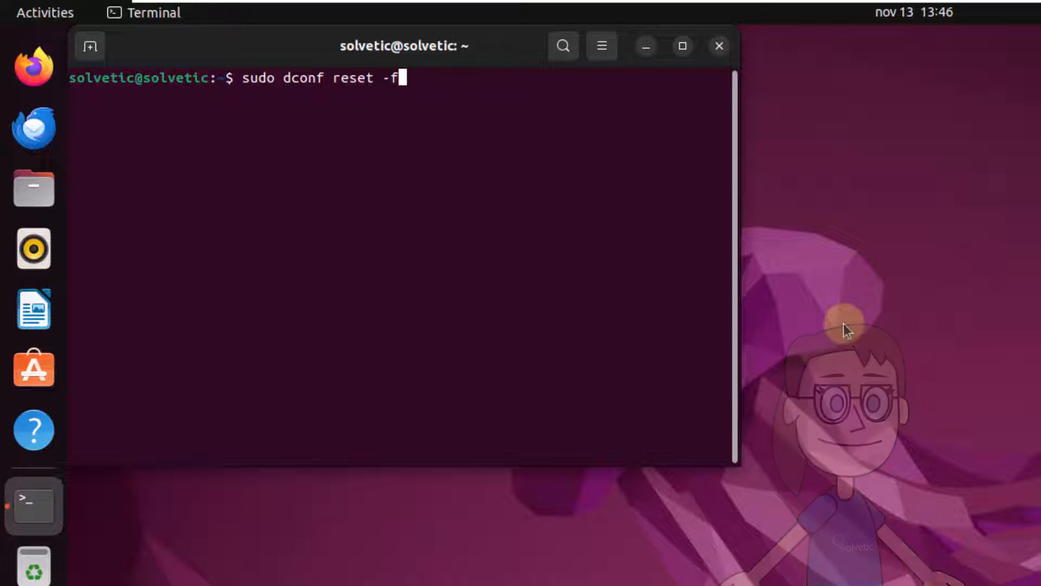
{"action": "type", "text": " /"}
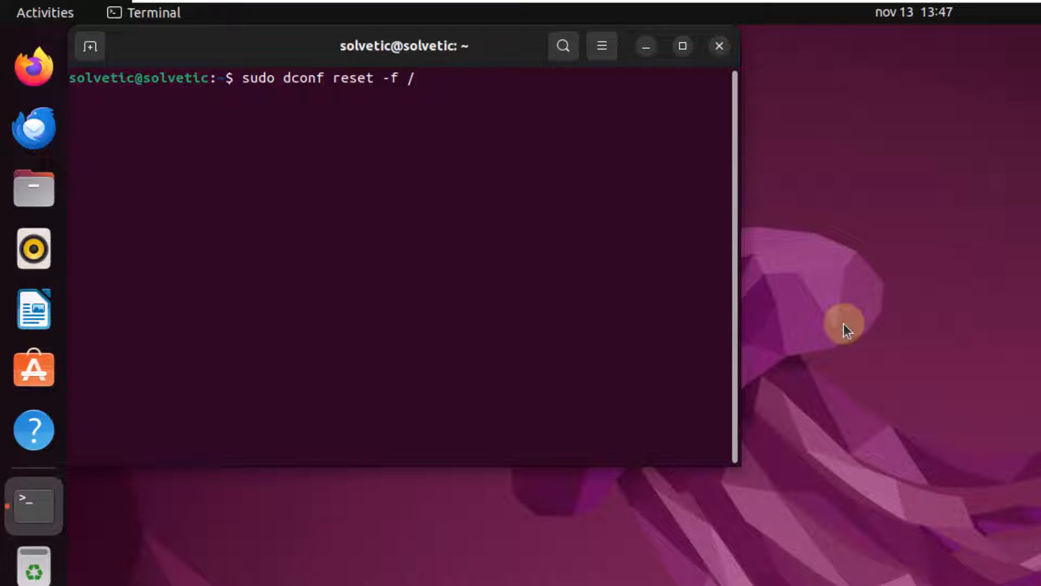
{"action": "key", "text": "Return"}
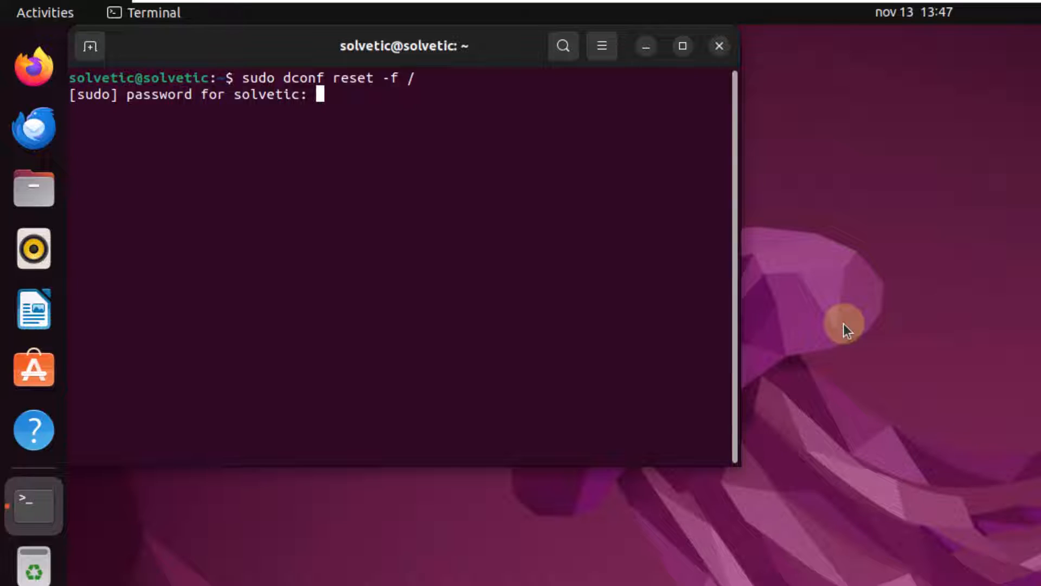
{"action": "key", "text": "Return"}
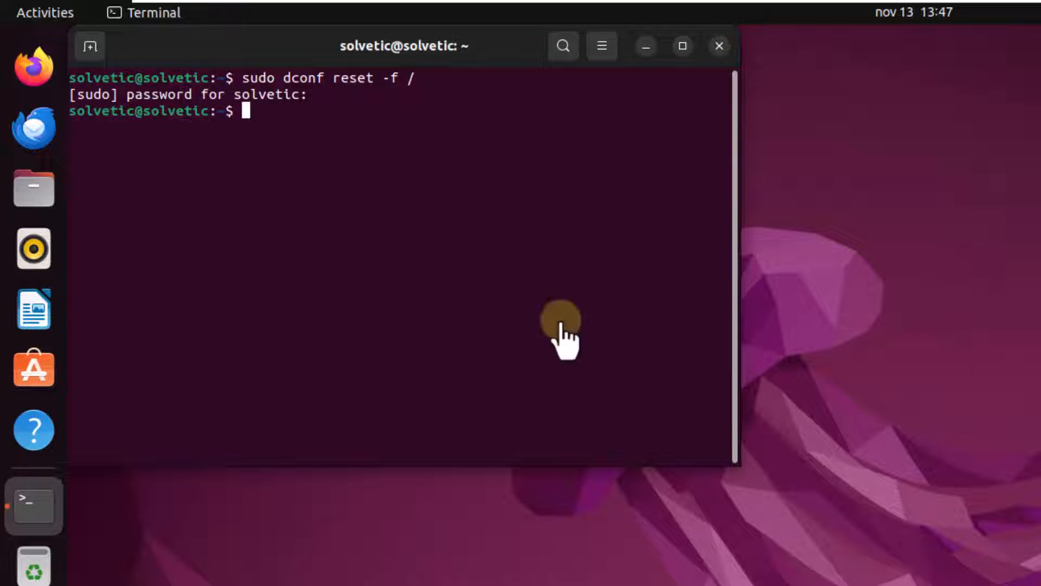
{"action": "type", "text": "clear"}
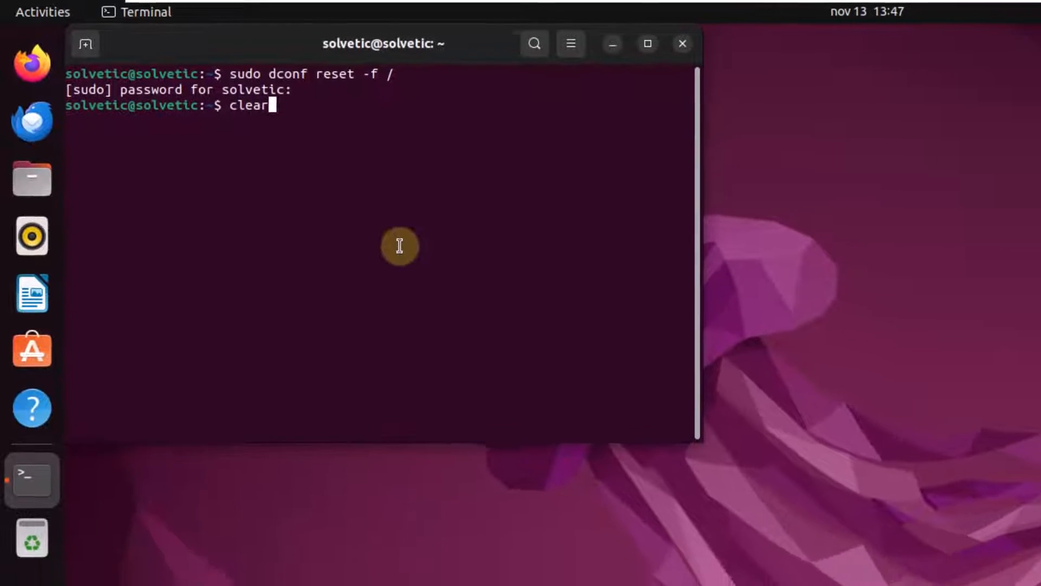
{"action": "key", "text": "Return"}
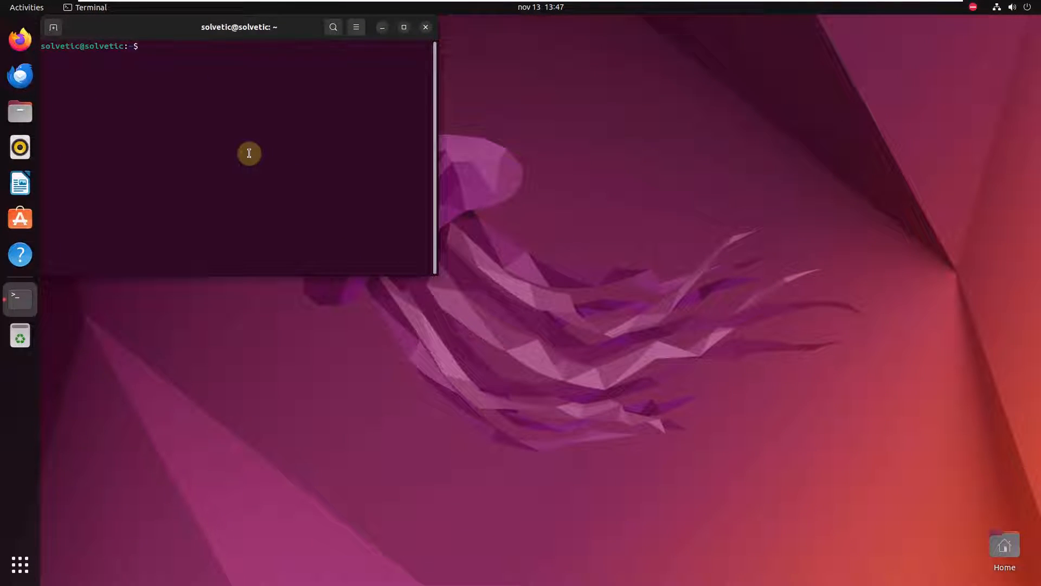
- Close the terminal with 'exit' and restart the computer from the system menu
{"action": "type", "text": "exit"}
{"action": "key", "text": "Return"}
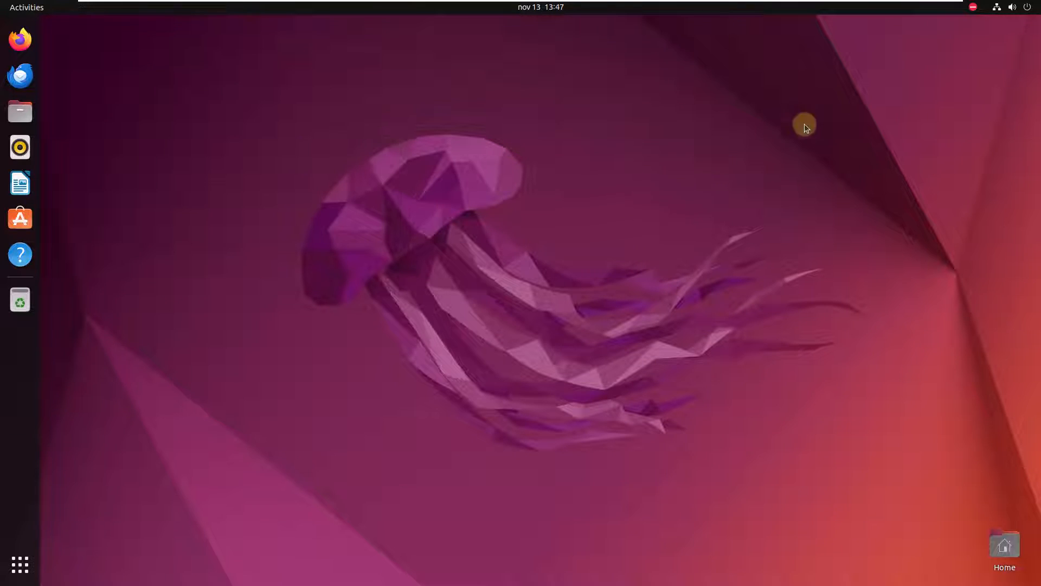
{"action": "left_click", "coordinate": [1028, 11]}
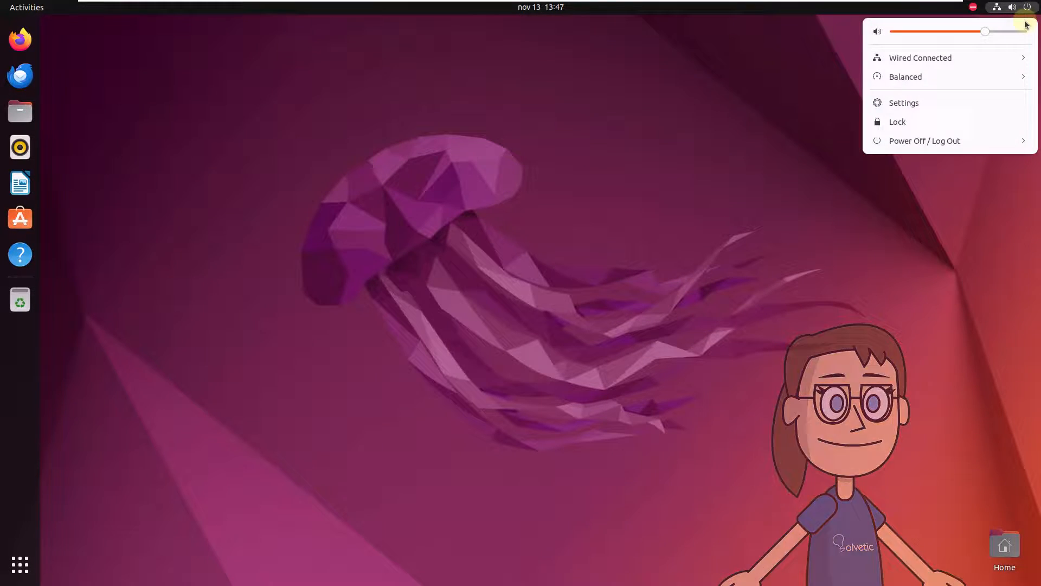
{"action": "left_click", "coordinate": [984, 138]}
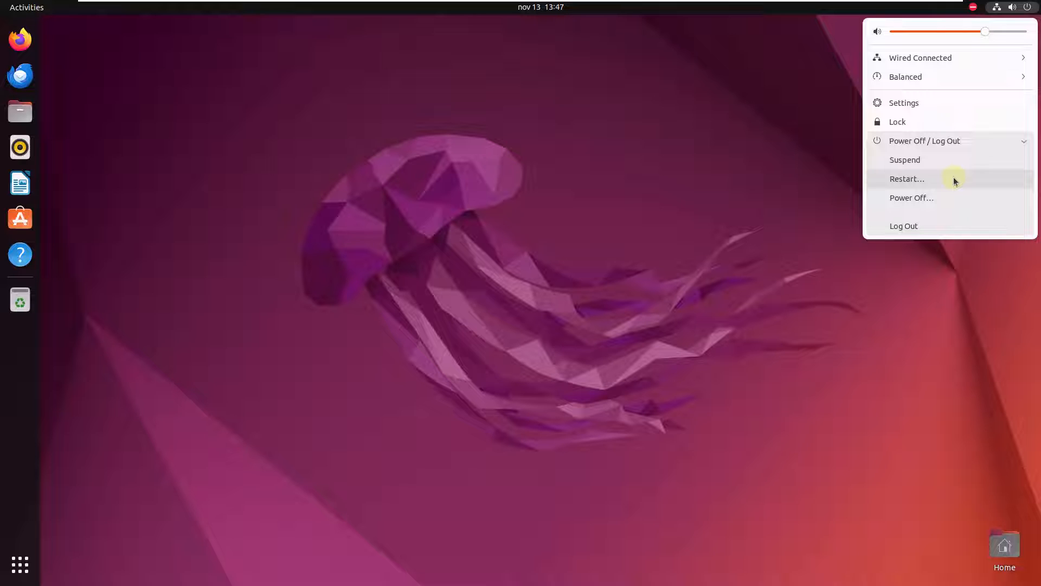
{"action": "left_click", "coordinate": [954, 178]}
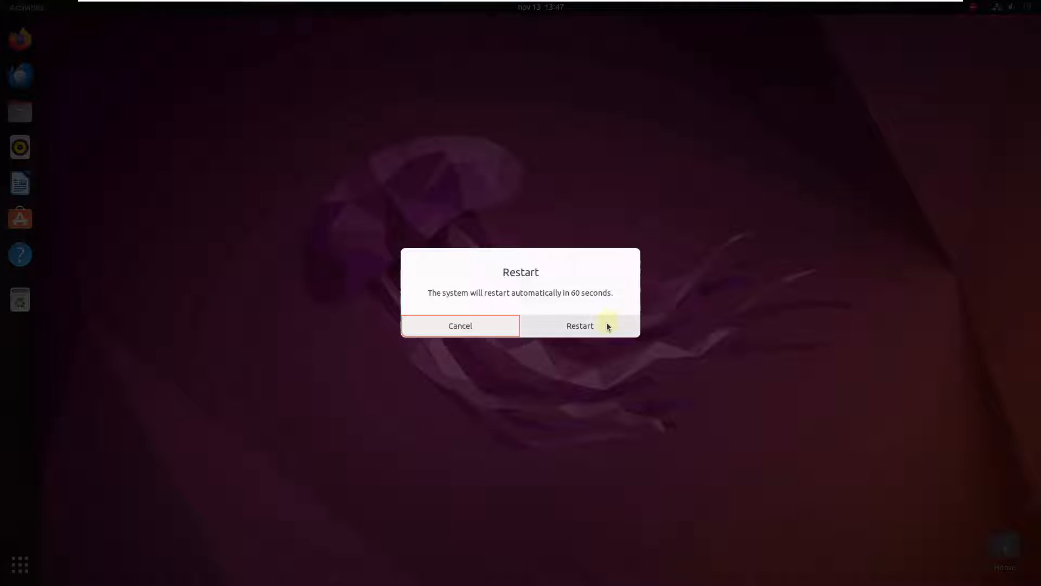
{"action": "left_click", "coordinate": [608, 326]}
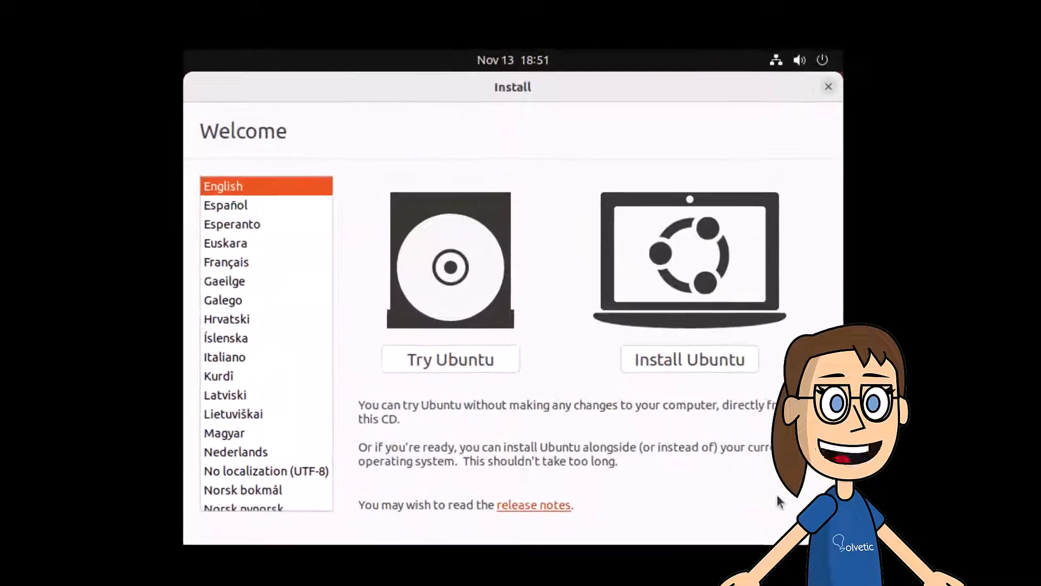
- Start Install Ubuntu, keeping the English (US) keyboard and Normal installation with updates
{"action": "left_click", "coordinate": [667, 362]}
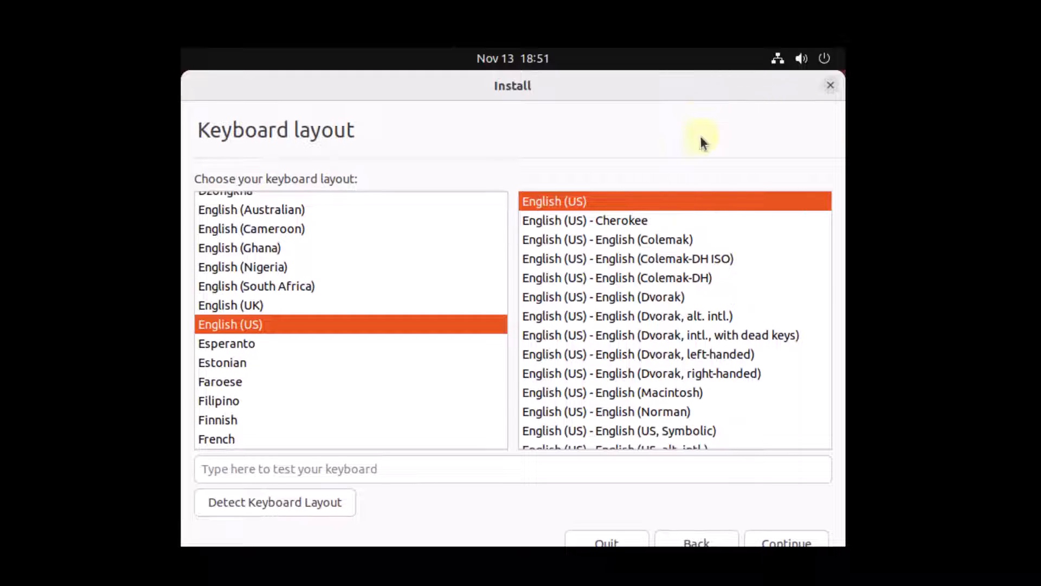
{"action": "left_click", "coordinate": [791, 543]}
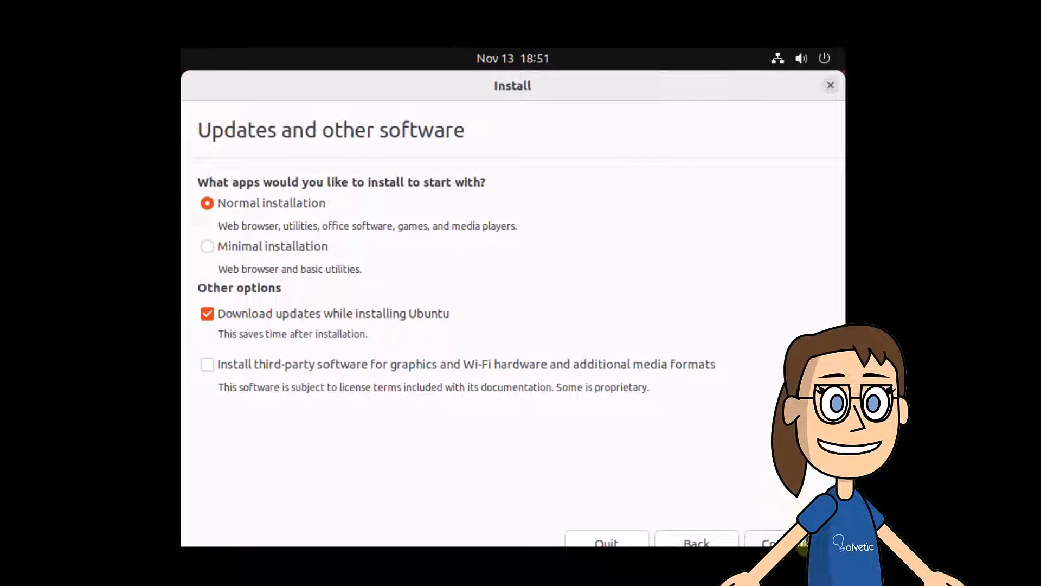
{"action": "left_click", "coordinate": [812, 541]}
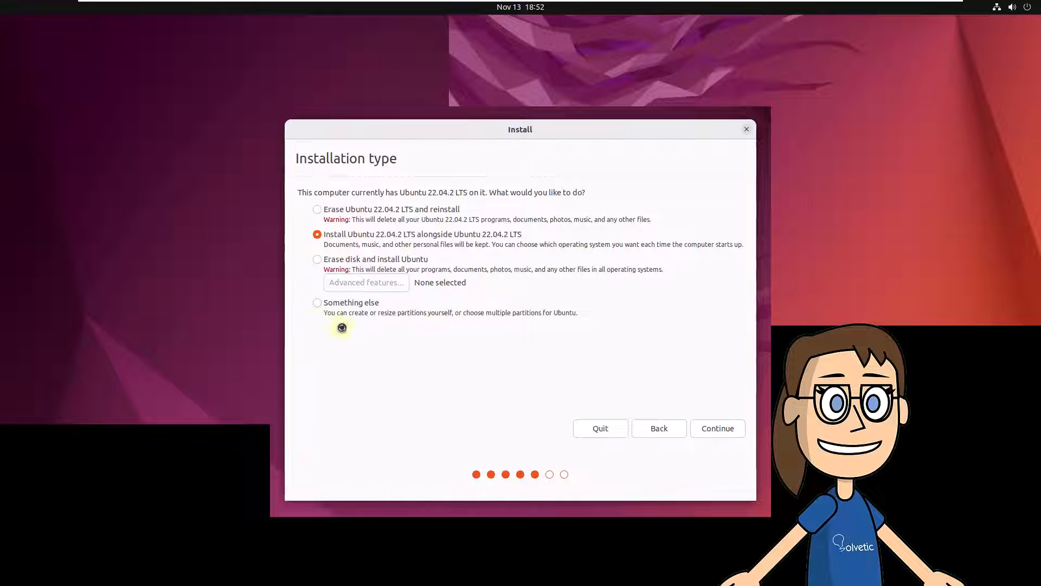
- Choose to erase Ubuntu 22.04.2 LTS and reinstall, confirm the disk changes, and accept Bogota
{"action": "left_click", "coordinate": [317, 210]}
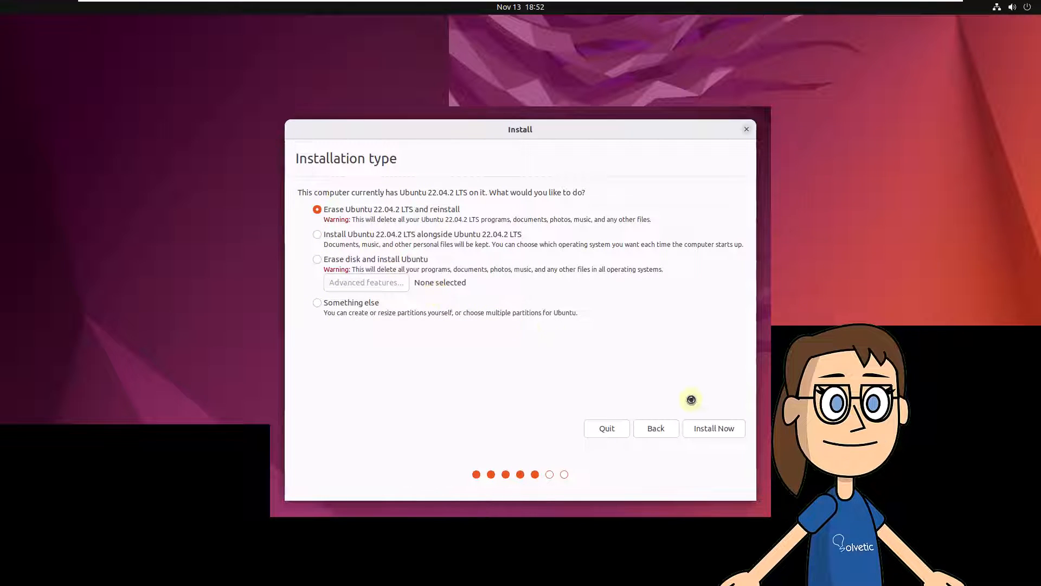
{"action": "left_click", "coordinate": [710, 428]}
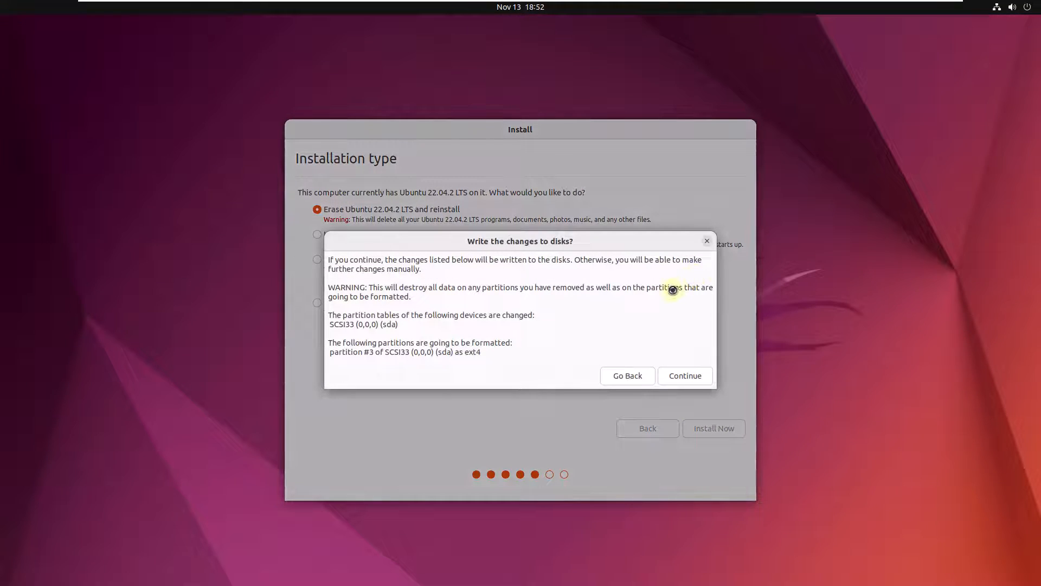
{"action": "left_click", "coordinate": [693, 376]}
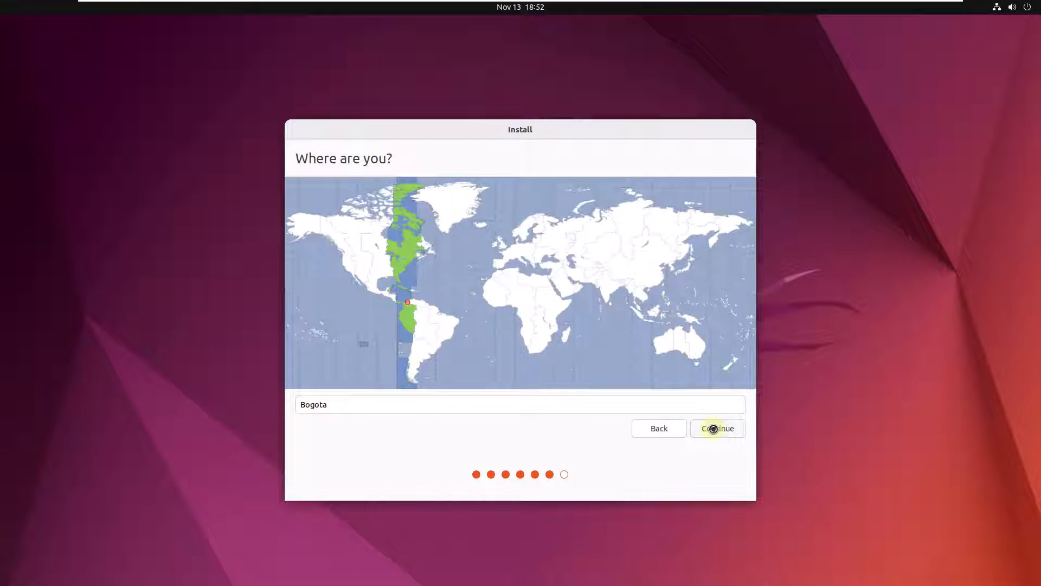
{"action": "left_click", "coordinate": [713, 429]}
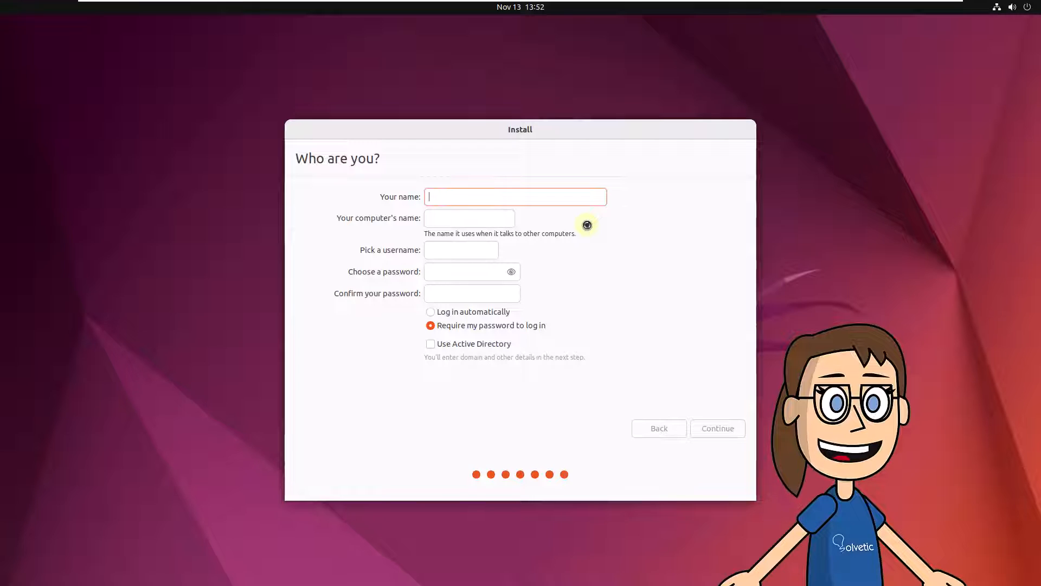
- Enter your name and trim the computer name to its first word
{"action": "type", "text": "Solvetic"}
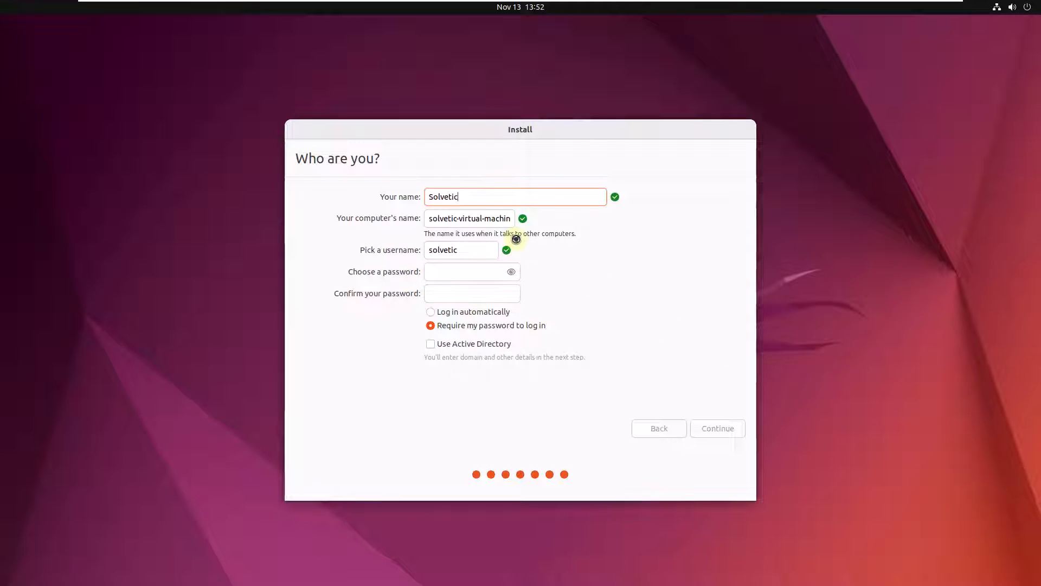
{"action": "double_click", "coordinate": [490, 219]}
{"action": "type", "text": "m"}
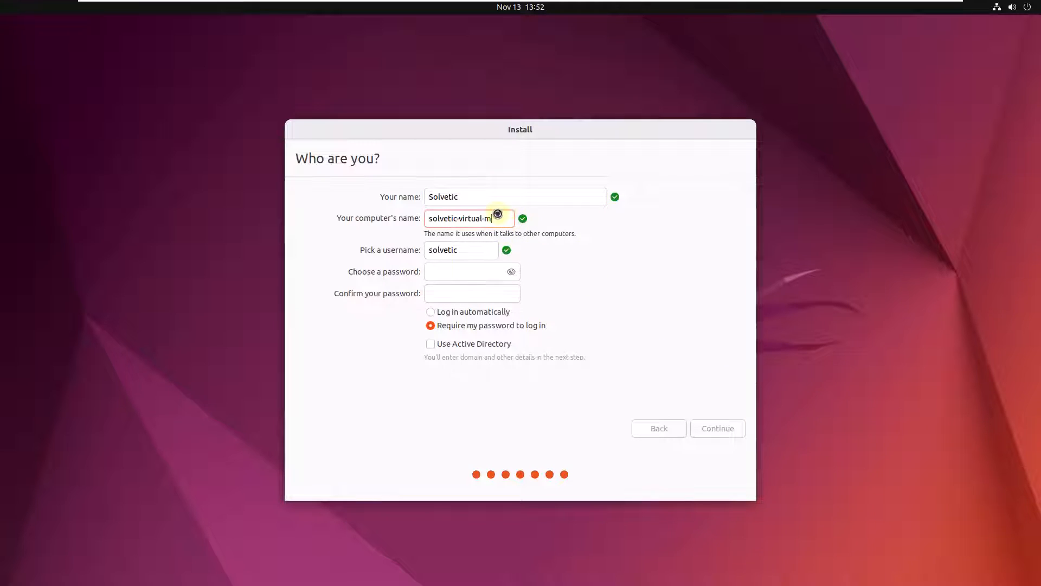
{"action": "key", "text": "BackSpace"}
{"action": "key", "text": "BackSpace"}
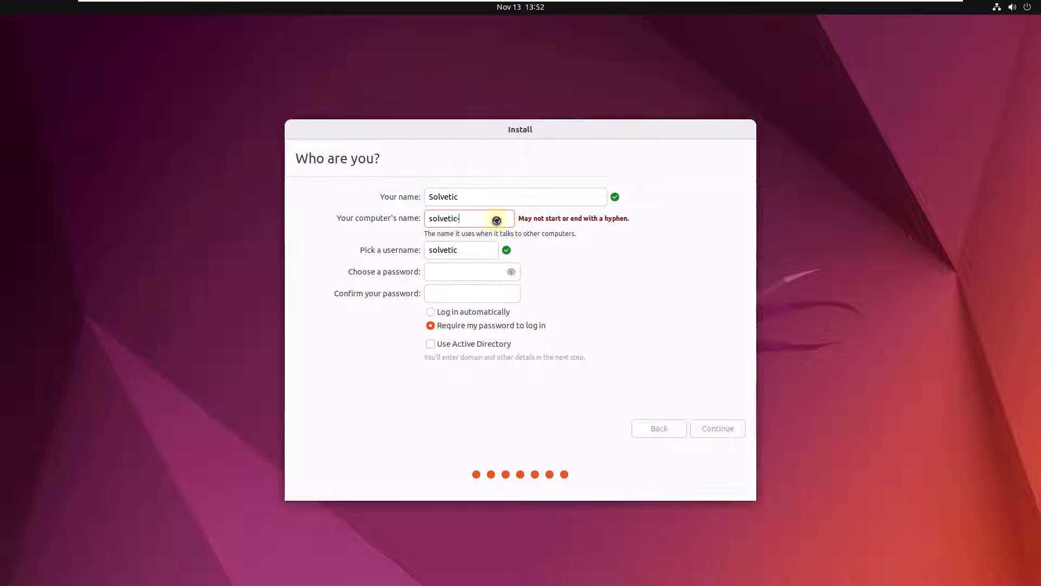
- Enter and confirm the account password, then submit the account form
{"action": "left_click", "coordinate": [463, 270]}
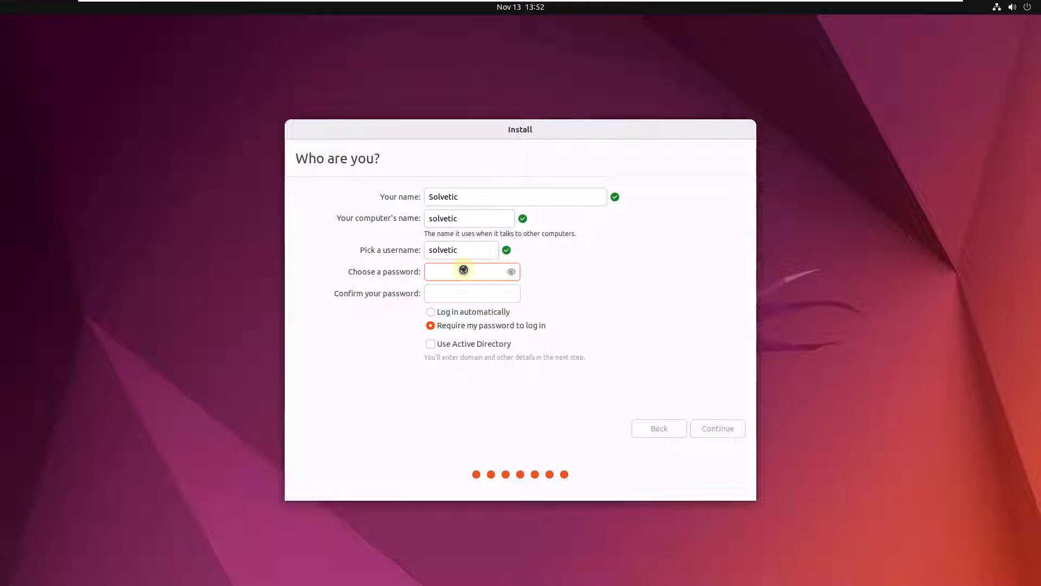
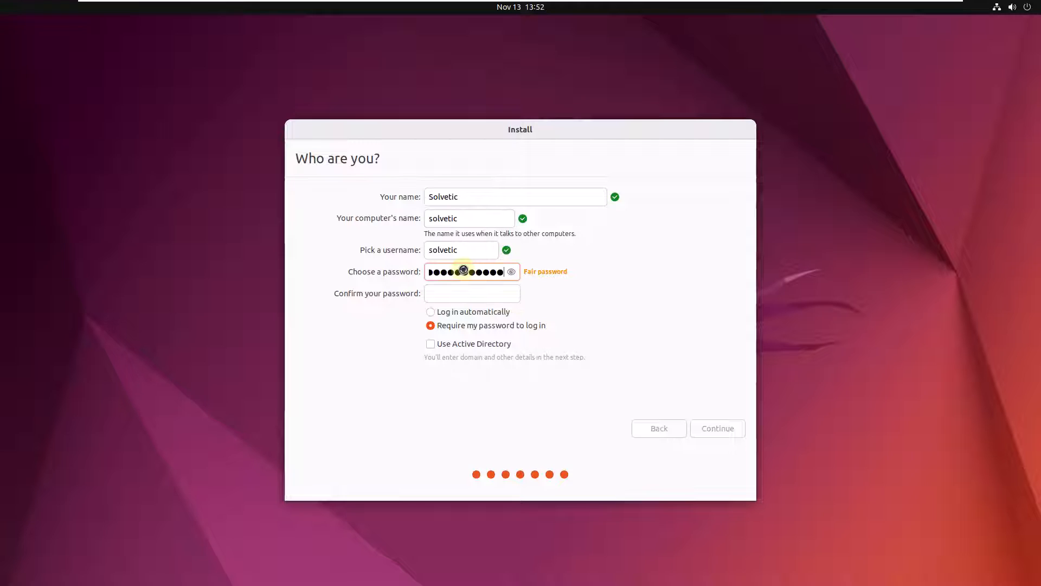
{"action": "key", "text": "Tab"}
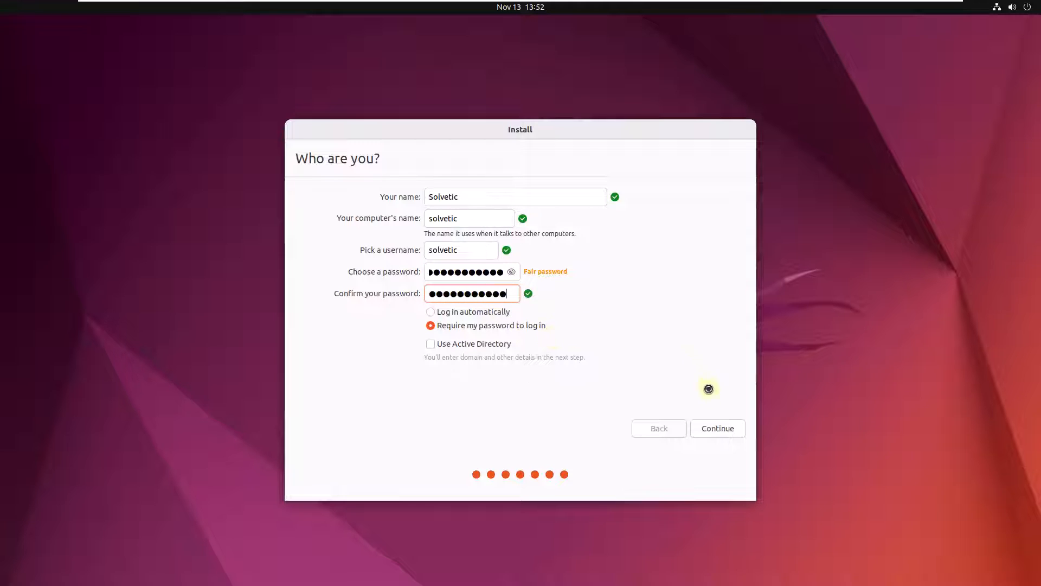
{"action": "left_click", "coordinate": [724, 427]}
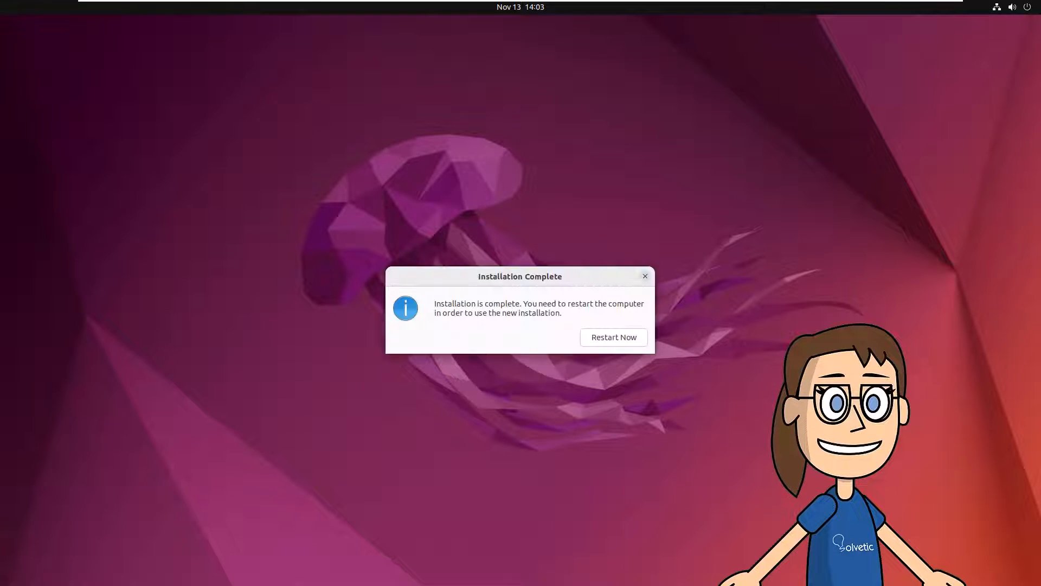
- Restart into the new installation and log in as the user with the account password
{"action": "left_click", "coordinate": [599, 337]}
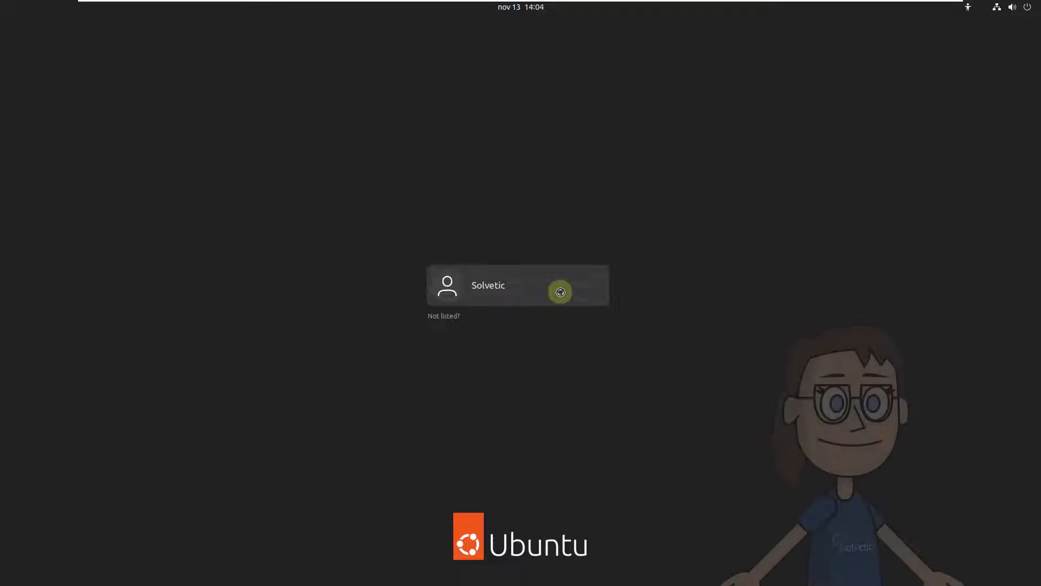
{"action": "left_click", "coordinate": [558, 291]}
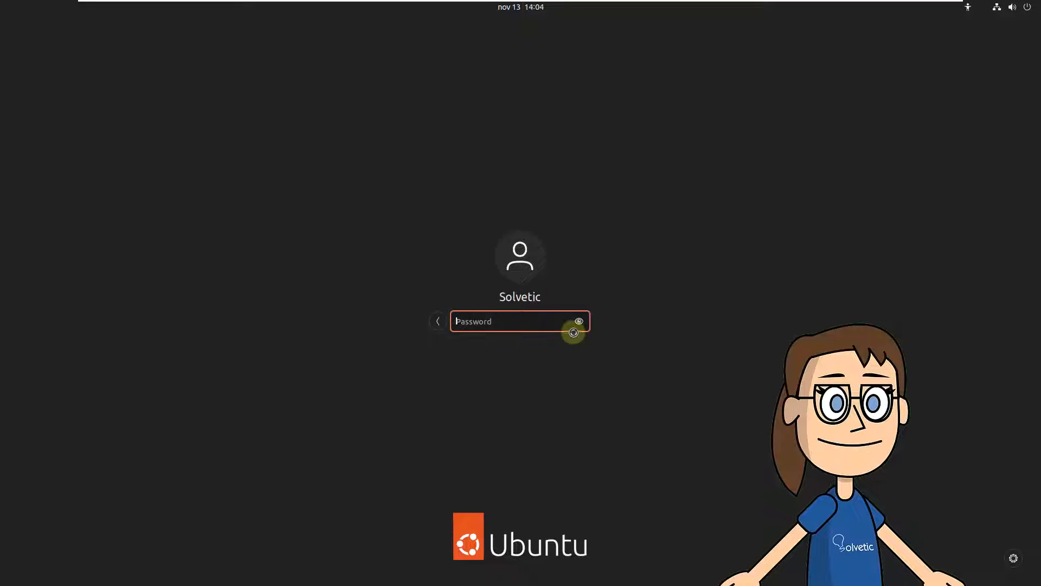
{"action": "type", "text": "******"}
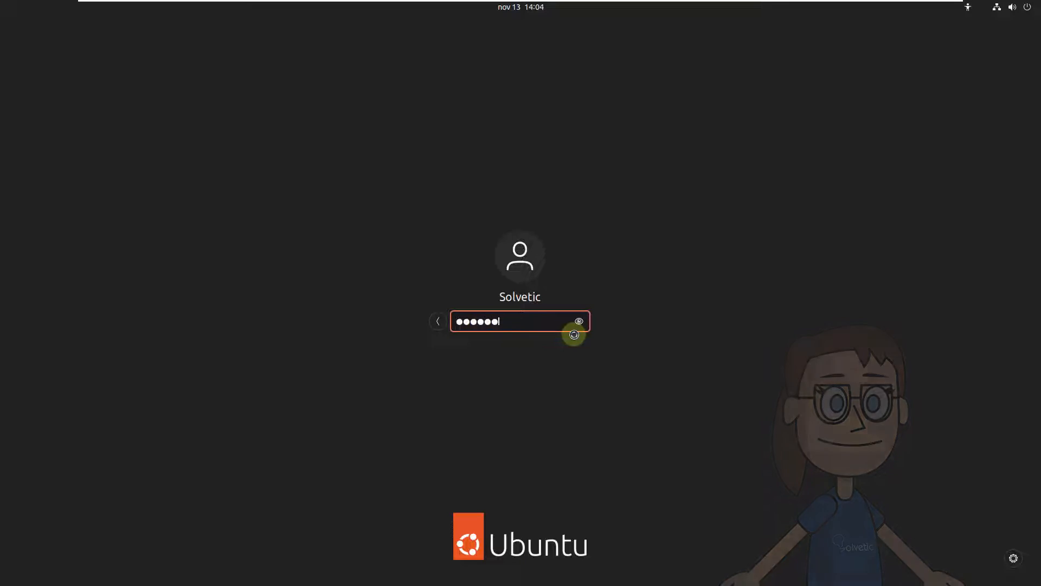
{"action": "type", "text": "*****"}
{"action": "key", "text": "Return"}
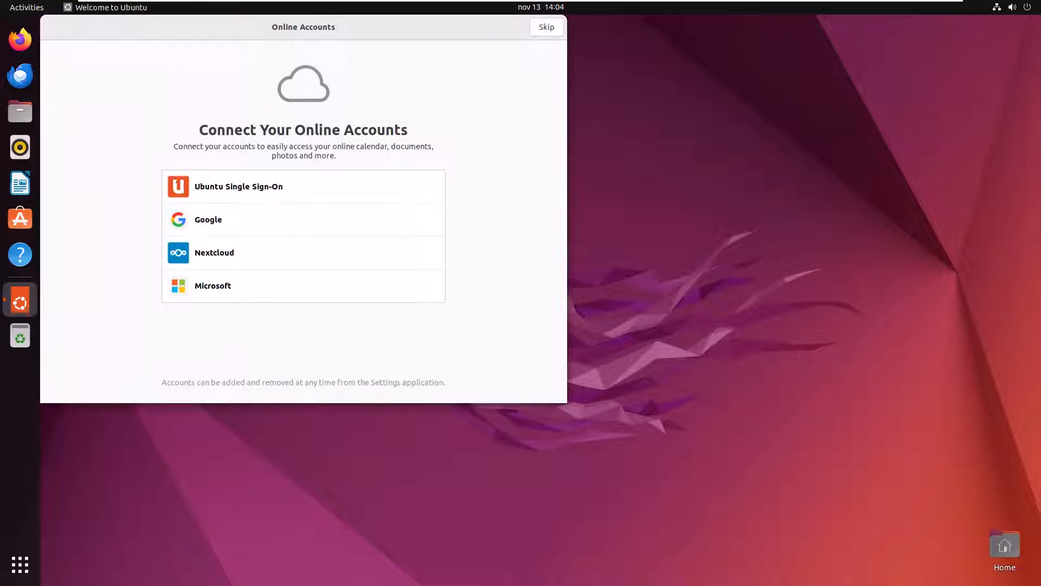
- Skip online accounts and Ubuntu Pro, leave Location Services off, and finish the welcome wizard
{"action": "left_click", "coordinate": [543, 30]}
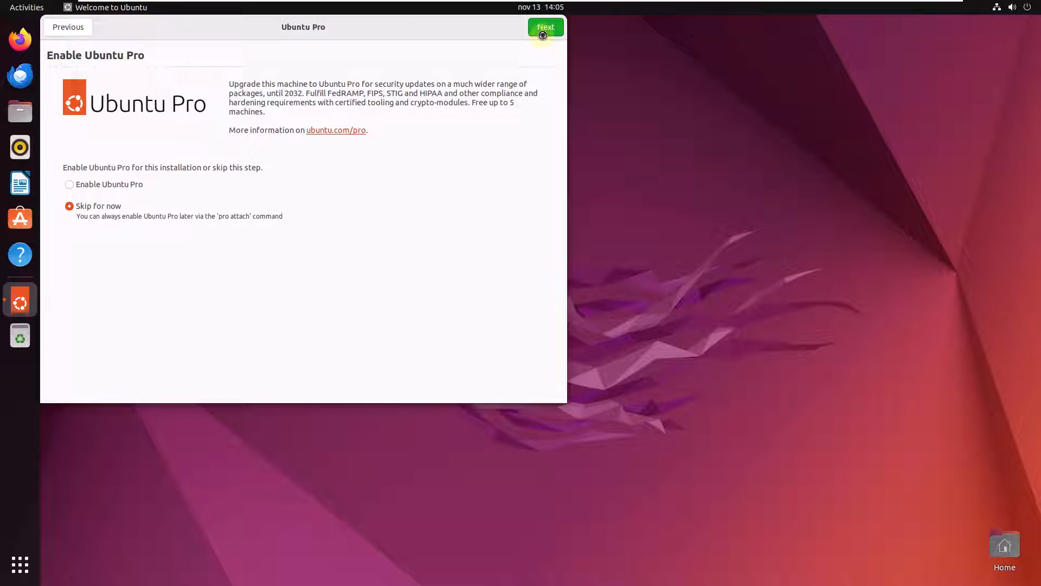
{"action": "left_click", "coordinate": [544, 31]}
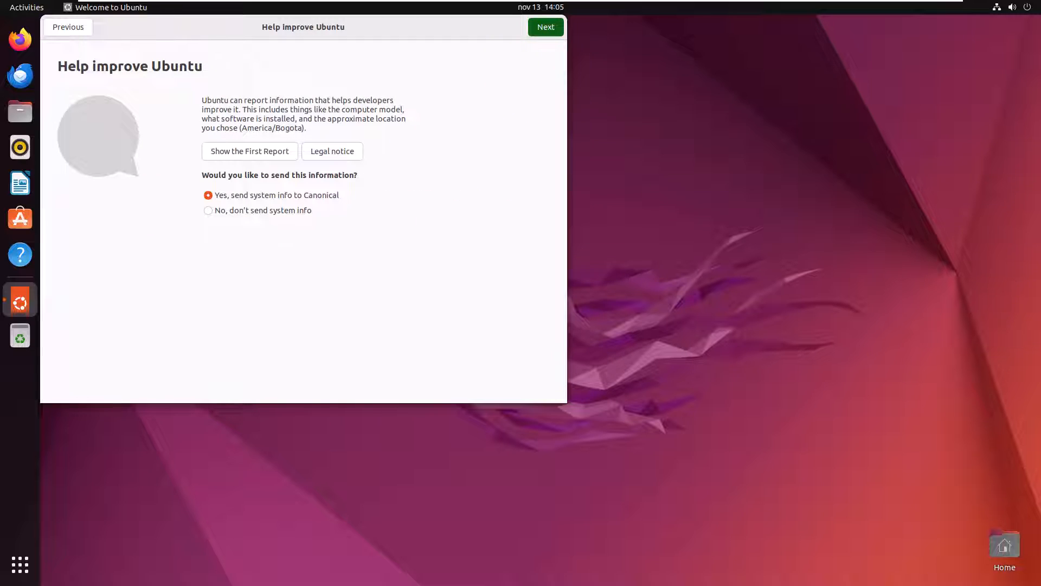
{"action": "left_click", "coordinate": [545, 28]}
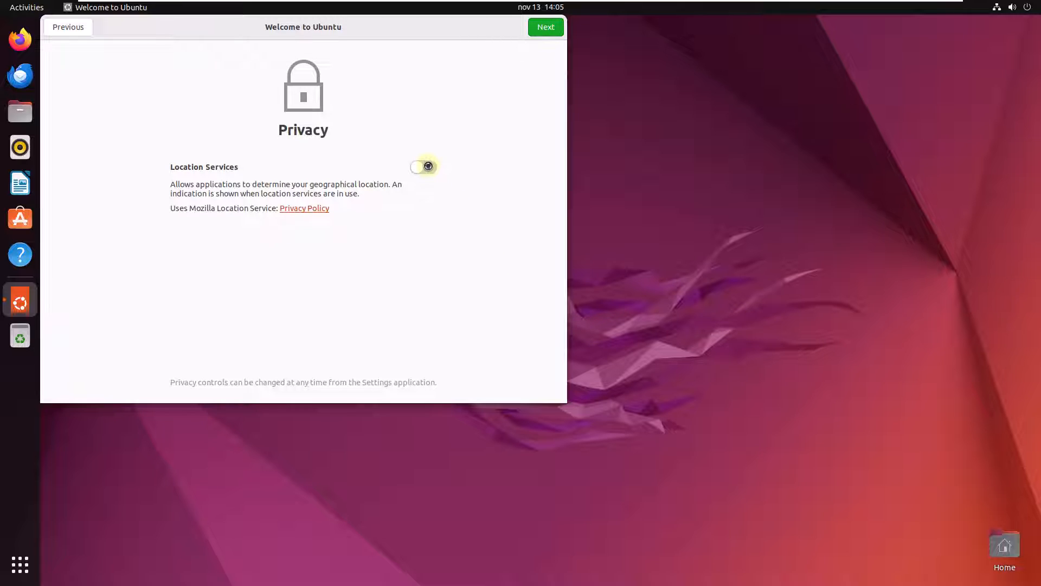
{"action": "left_click", "coordinate": [428, 168]}
{"action": "left_click", "coordinate": [430, 166]}
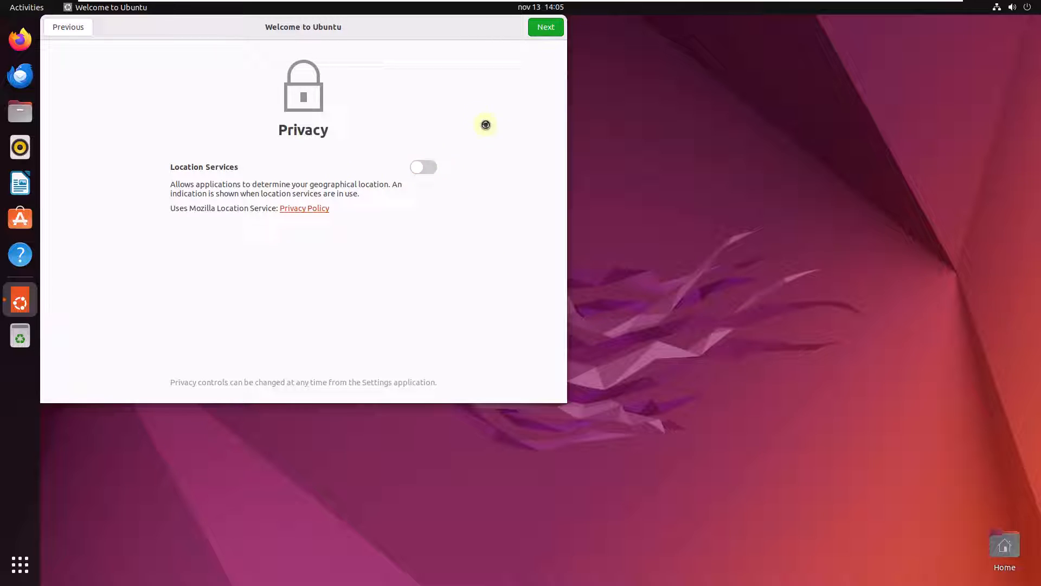
{"action": "left_click", "coordinate": [546, 28]}
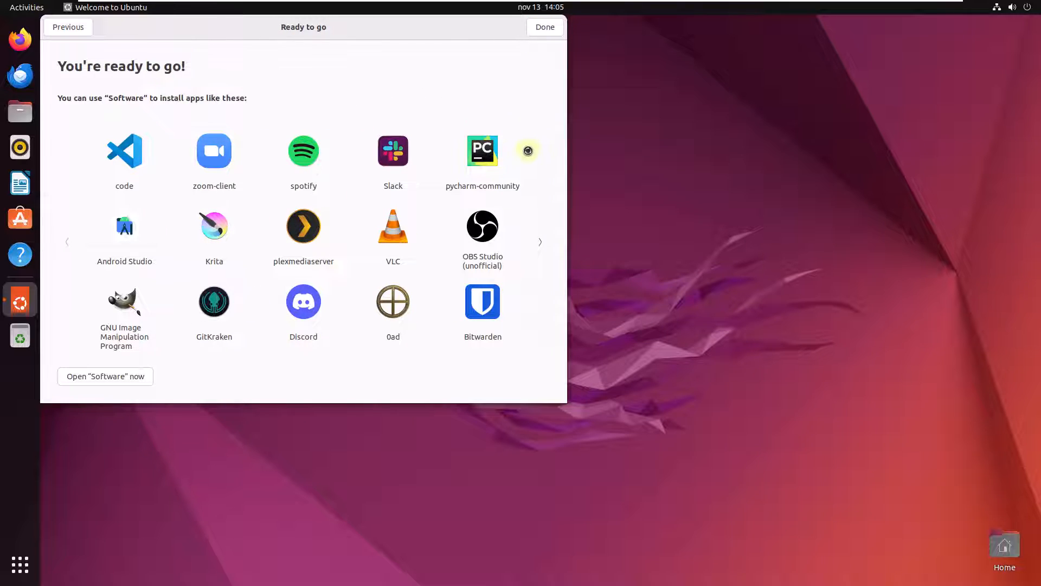
{"action": "left_click", "coordinate": [546, 29]}
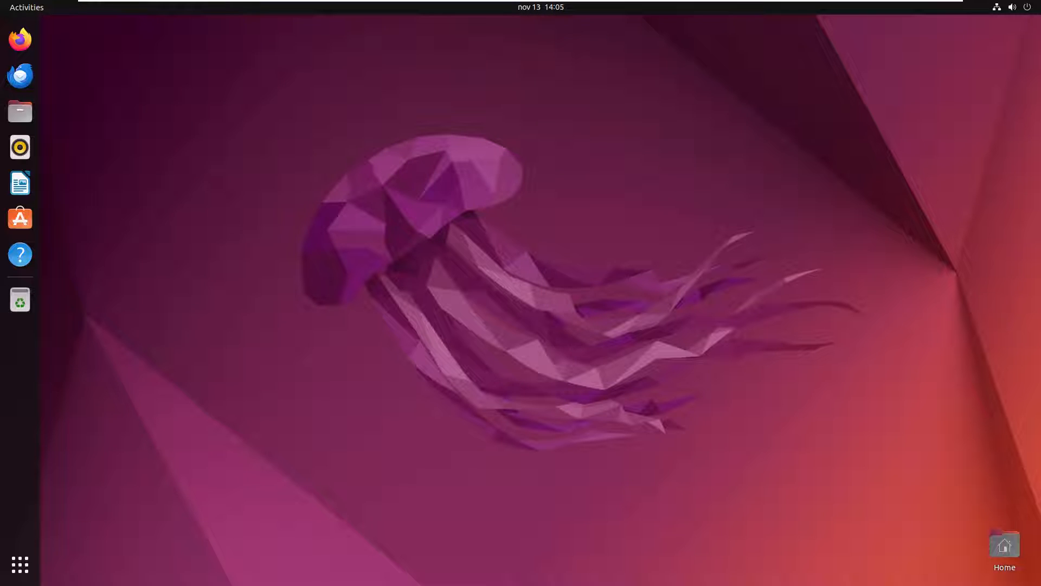